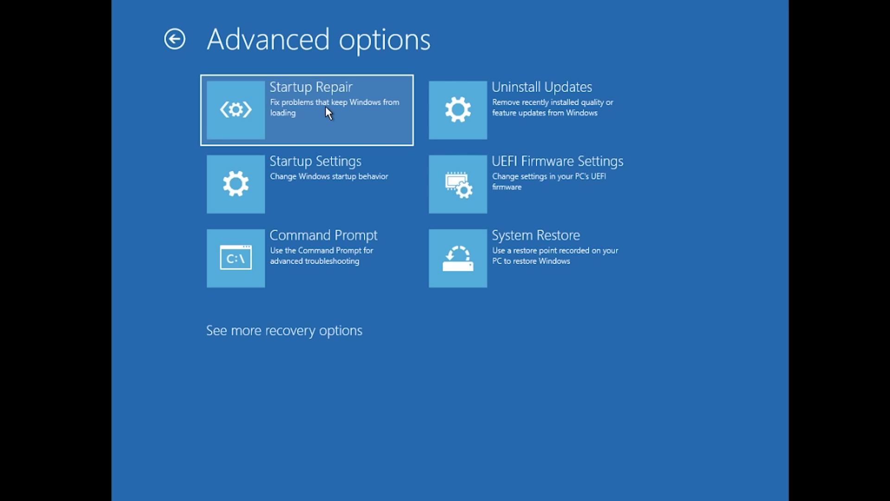
Run Startup Repair using the listed account, leaving the password blank.
click(325, 107)
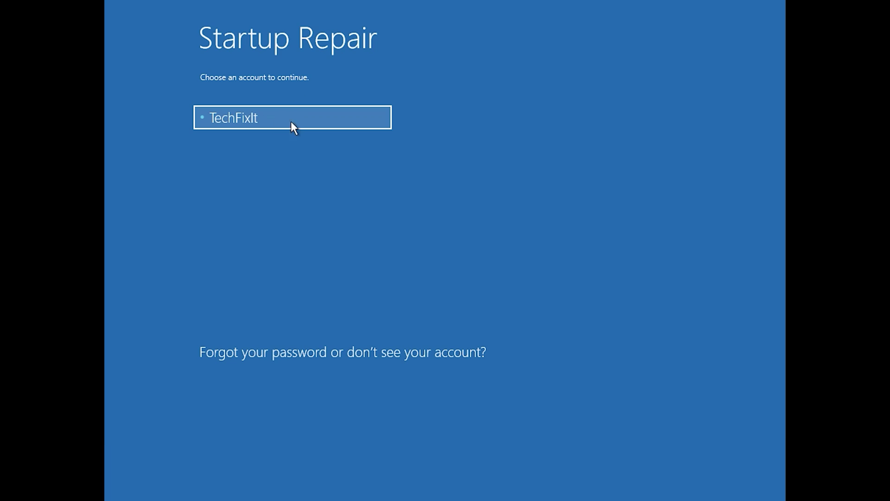
click(333, 120)
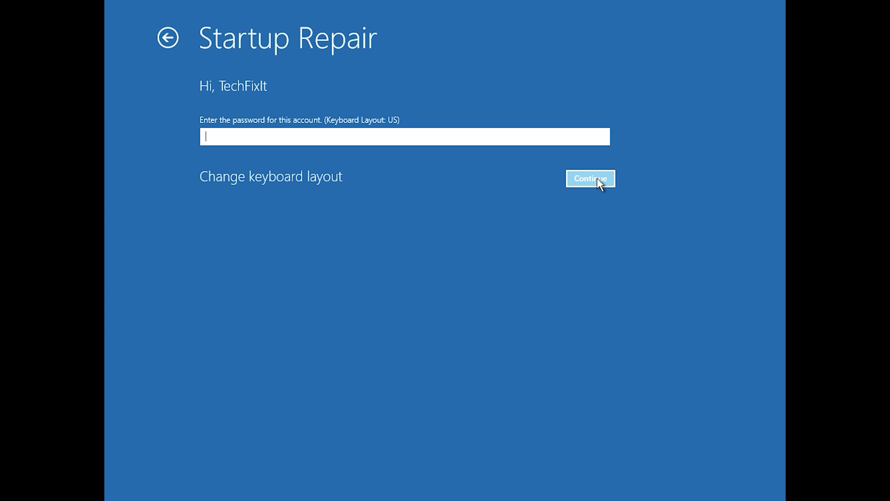
click(597, 180)
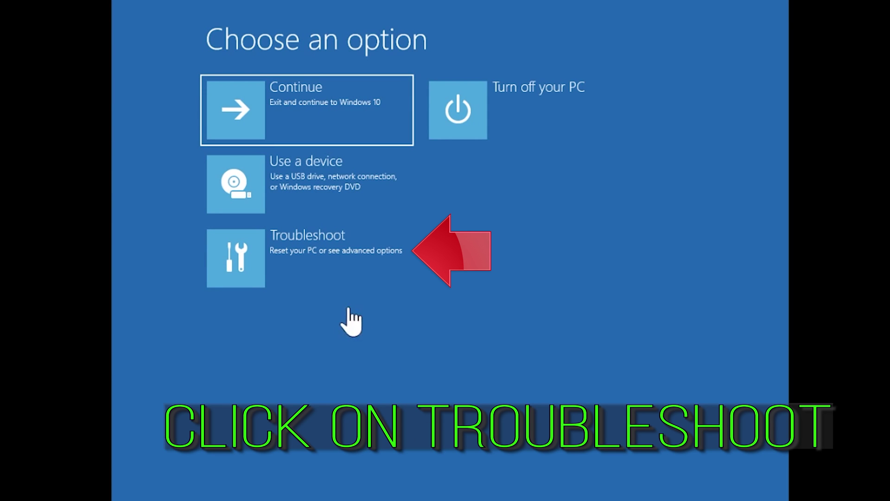
Open Command Prompt from the advanced troubleshooting options using the listed account.
click(297, 274)
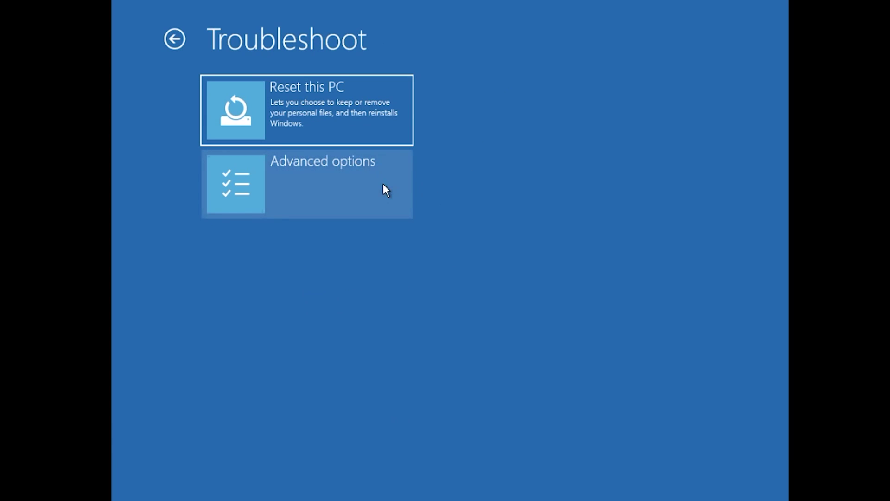
click(383, 190)
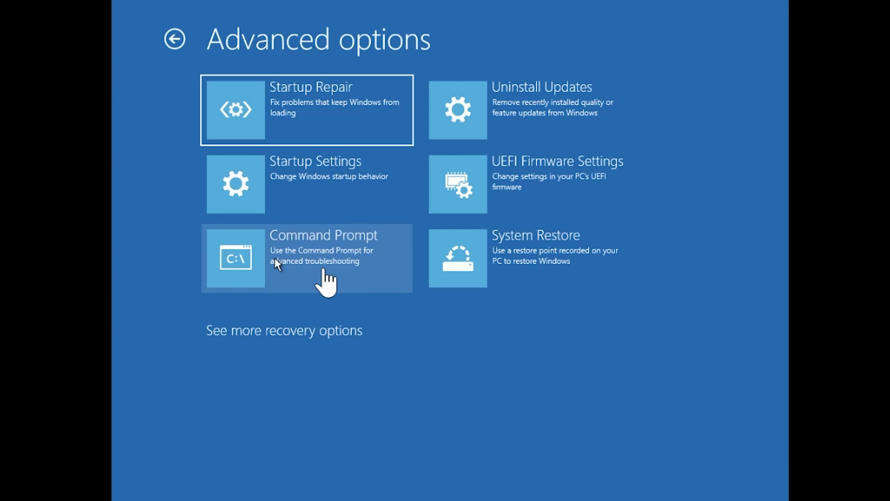
click(324, 268)
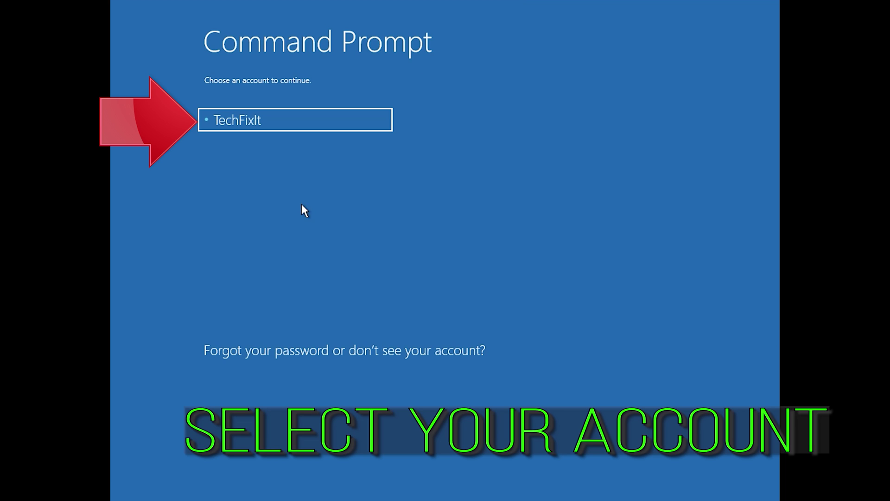
click(292, 124)
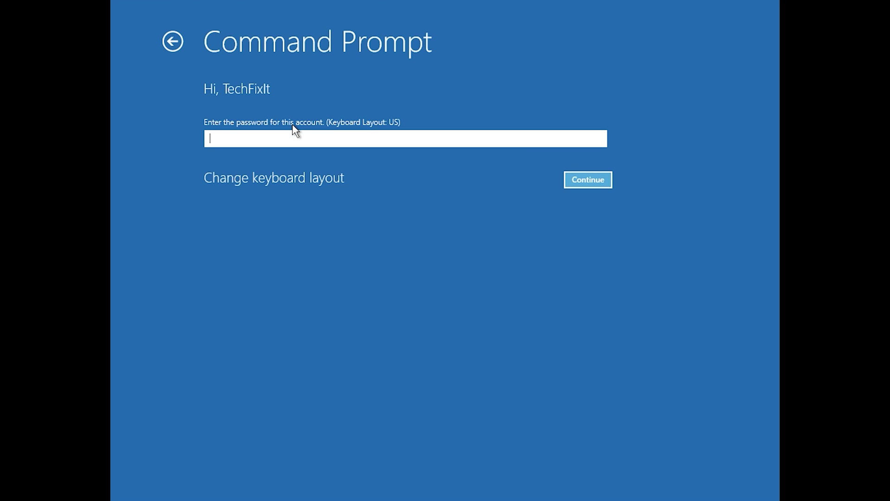
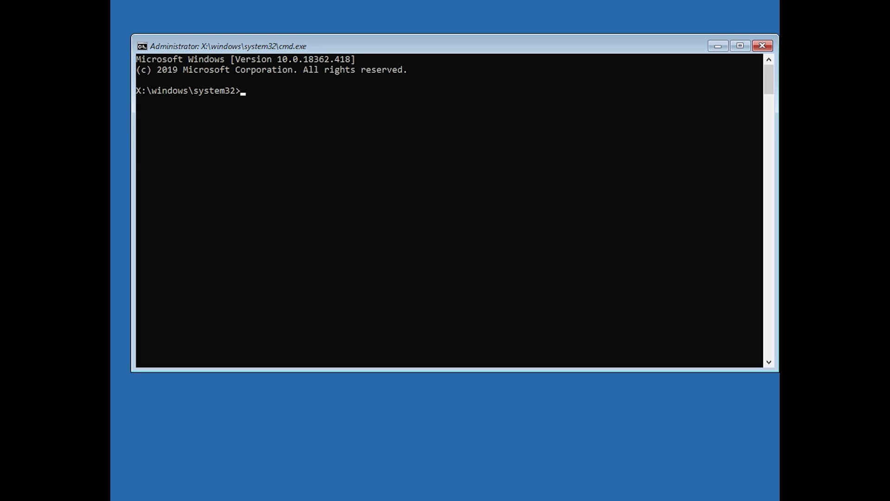
Repair the master boot record with bootrec /fixmbr and try to write a new boot sector with bootrec /fixboot.
text(bootrec)
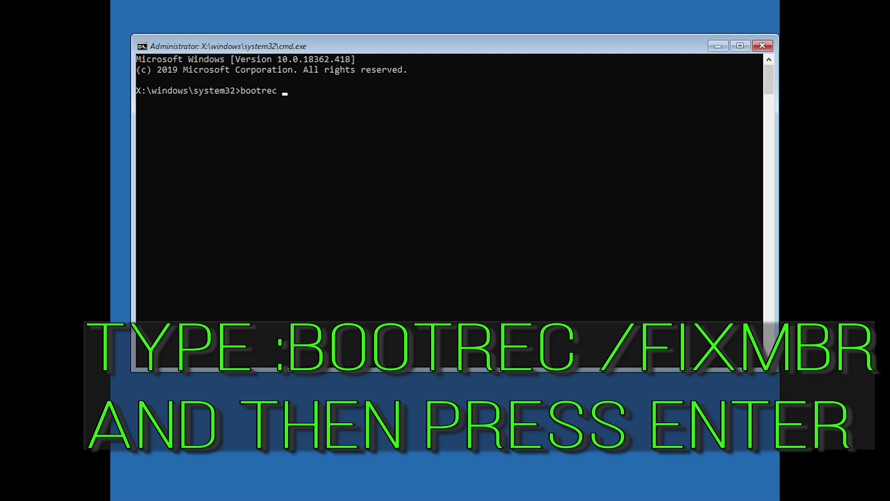
text( /fixmbr)
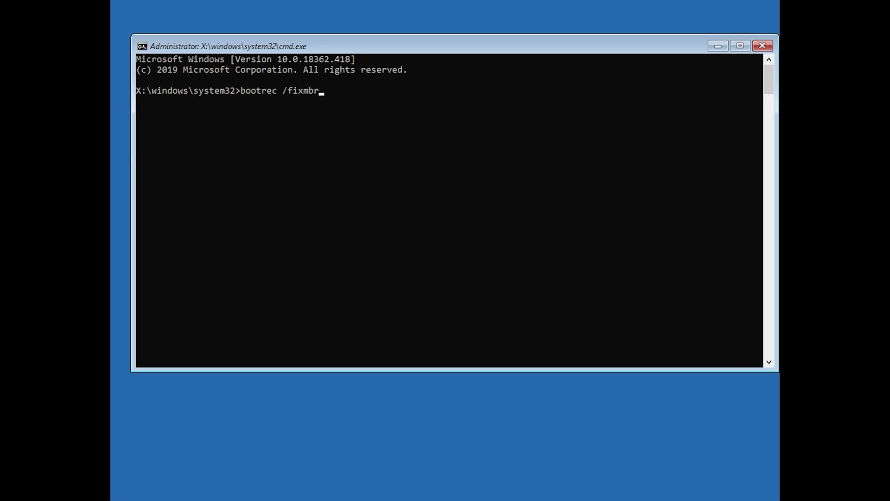
key(Return)
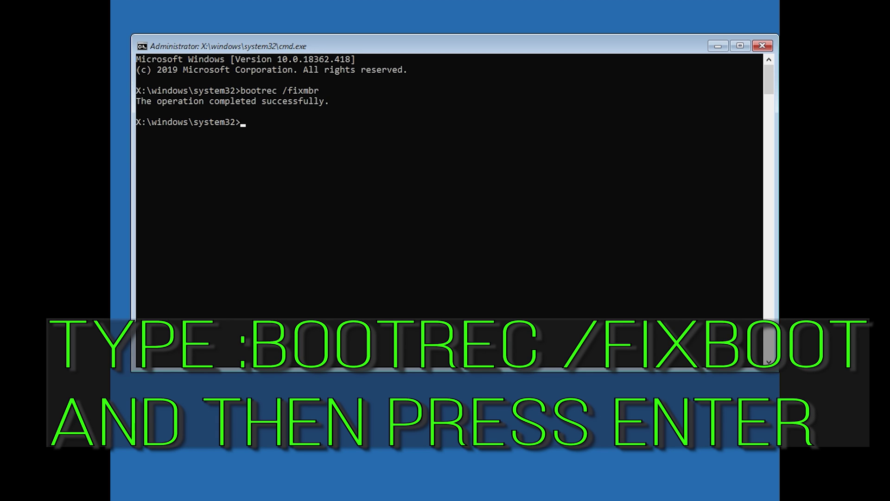
text(bootrec /fixboot)
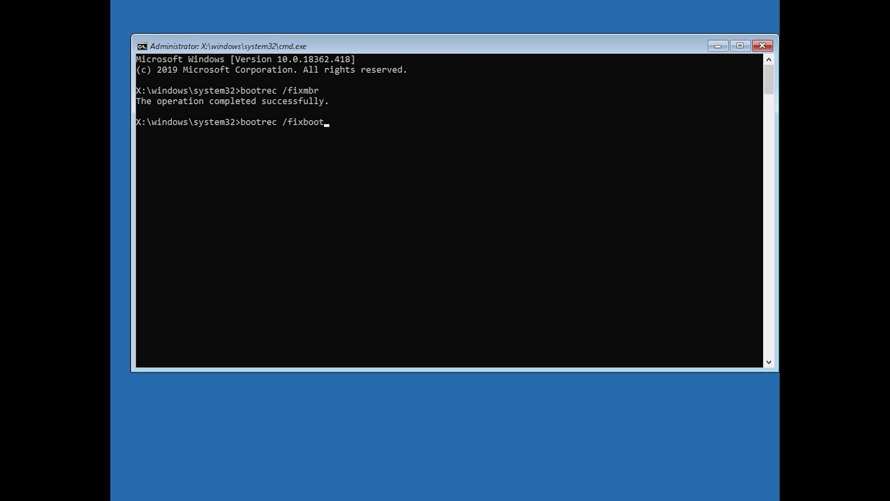
key(Return)
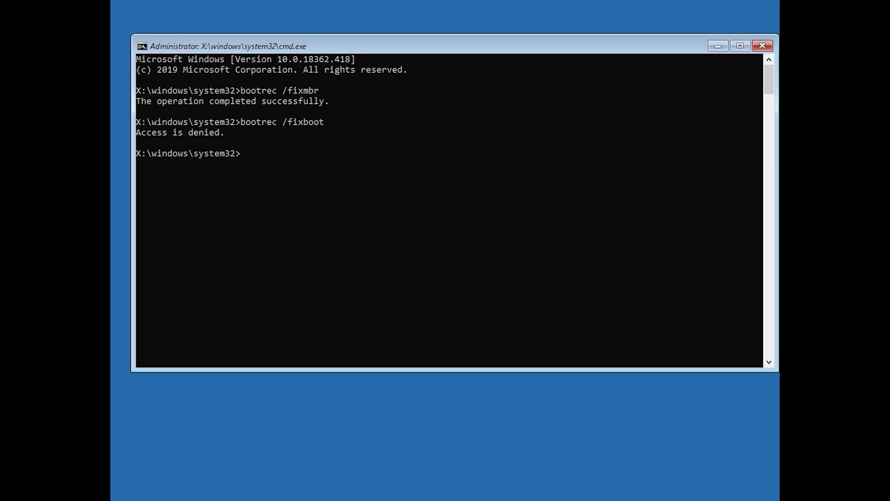
Update the boot code on the system partition by running bootsect /nt60 sys.
text(boot)
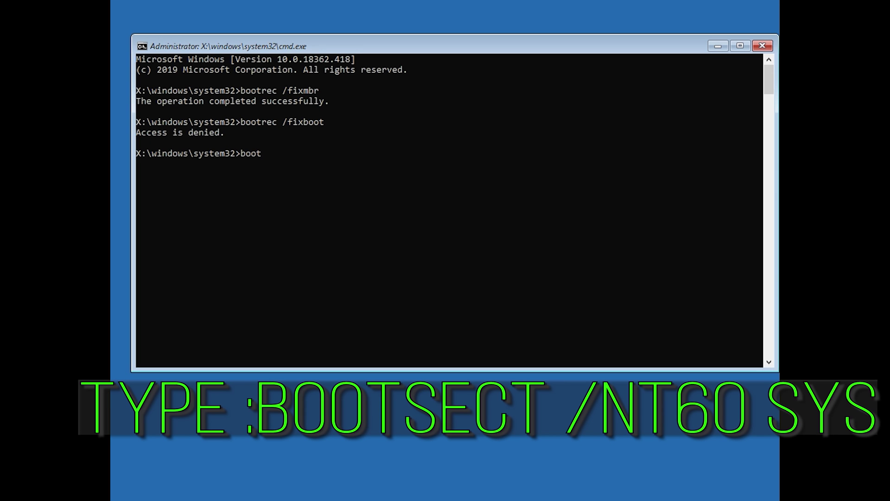
text(sect /nt60 sys)
key(Return)
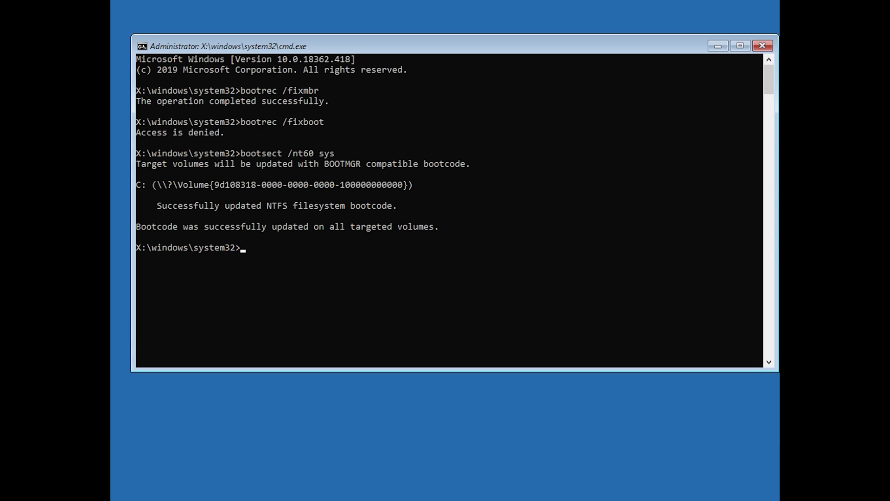
Run bootrec /fixboot again to repair the boot sector.
text(boot)
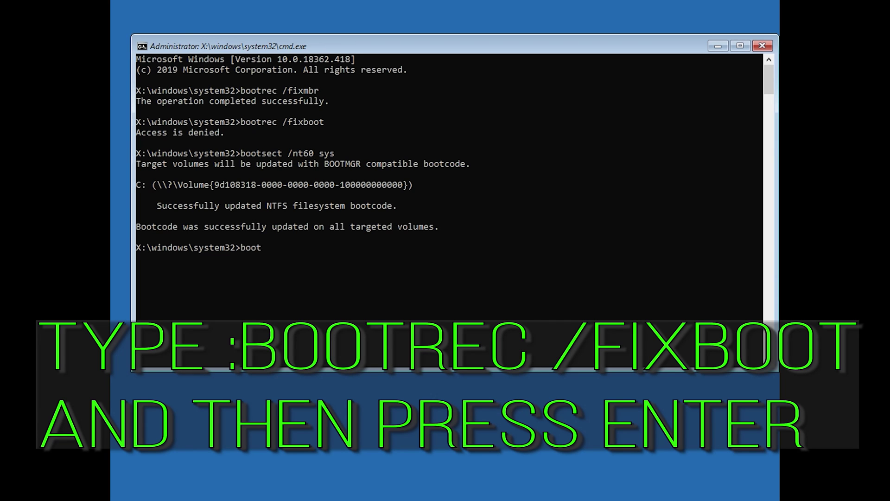
text(rec /fixboot)
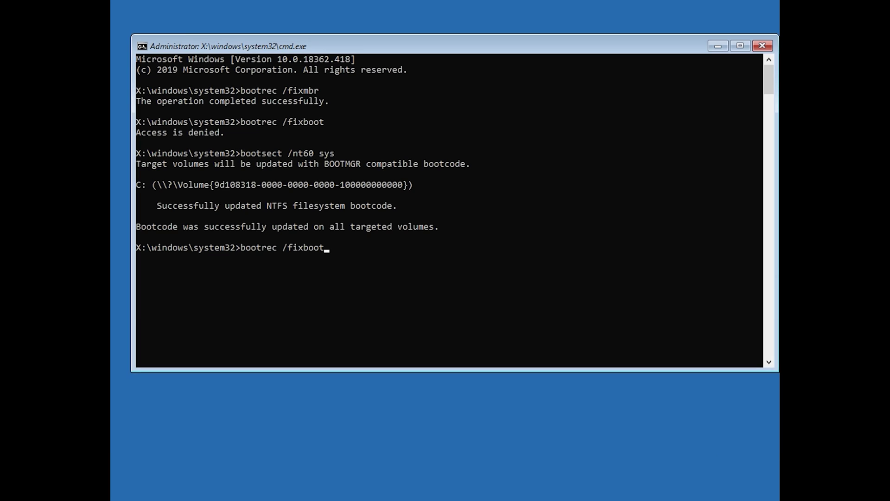
key(Return)
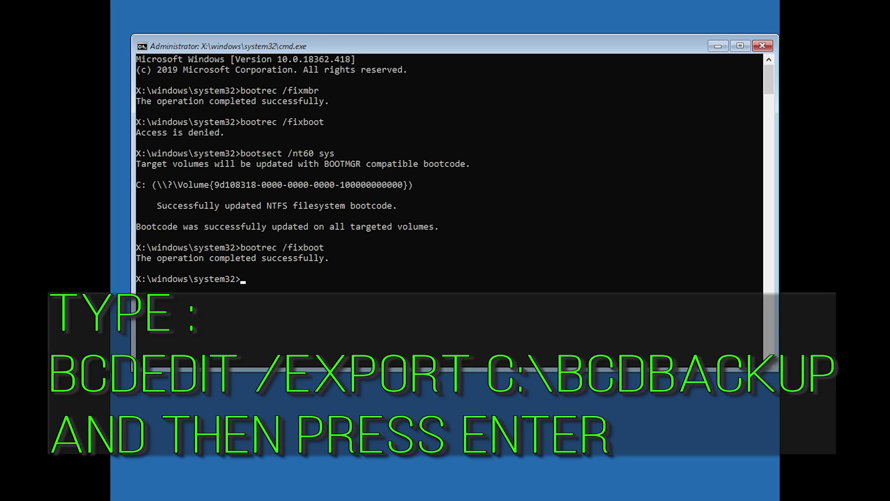
Back up the boot configuration data by running bcdedit /export c:\bcdbackup.
text(bcdedit /export c:\bcdba)
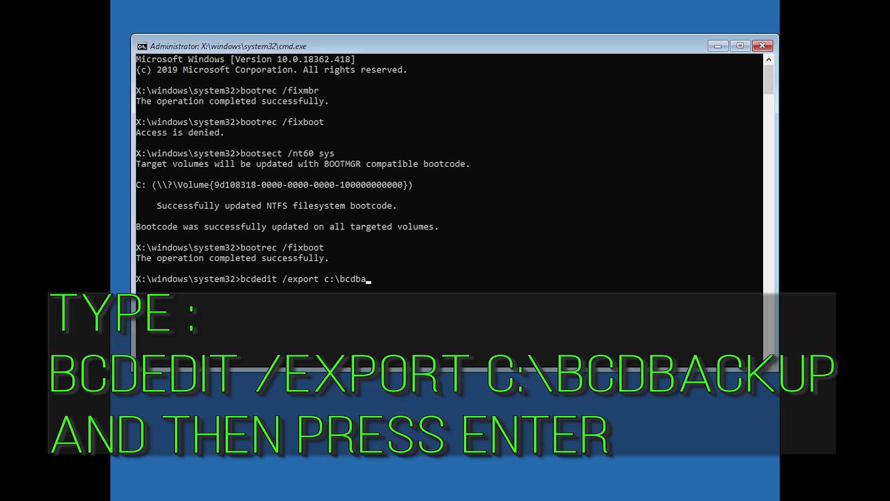
text(ckup)
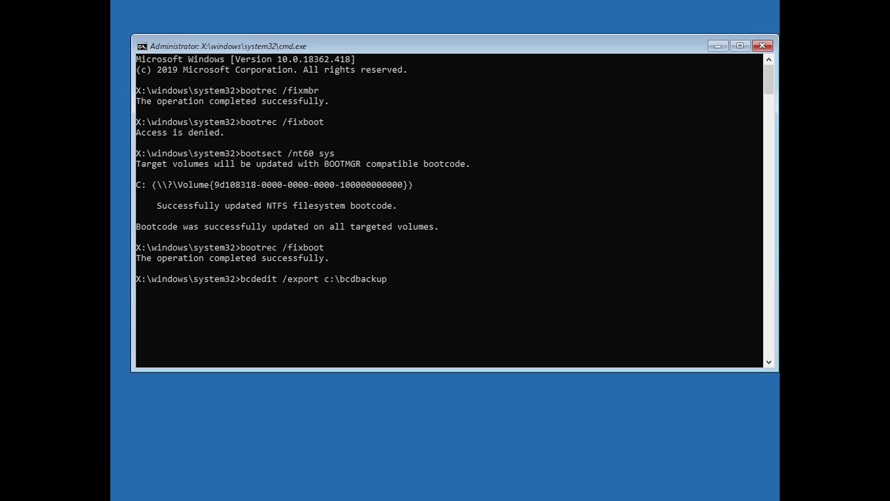
key(Return)
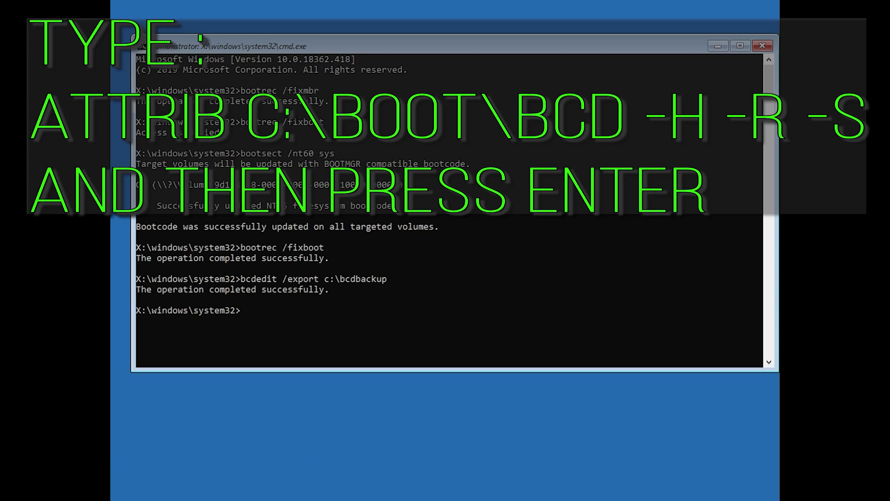
Remove the hidden, read-only and system attributes from the boot configuration file with attrib c:\boot\bcd -h -r -s.
text(attrib c:\boot\bcd)
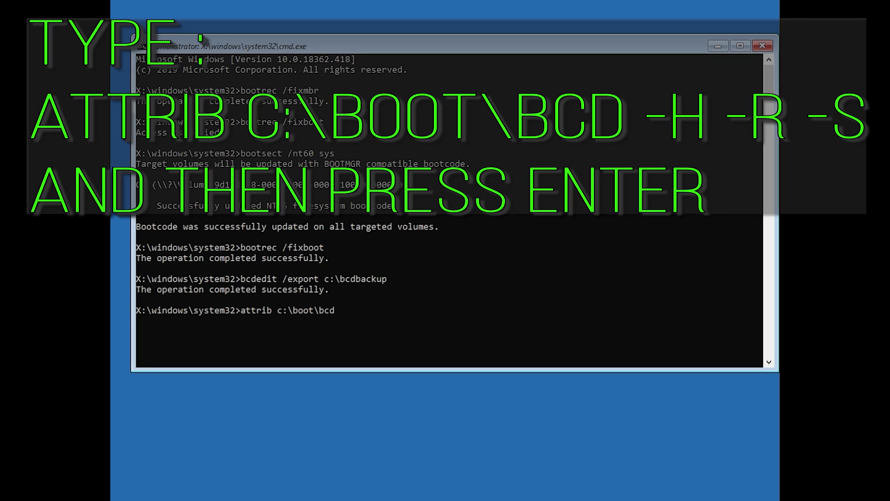
text( -h -r -s)
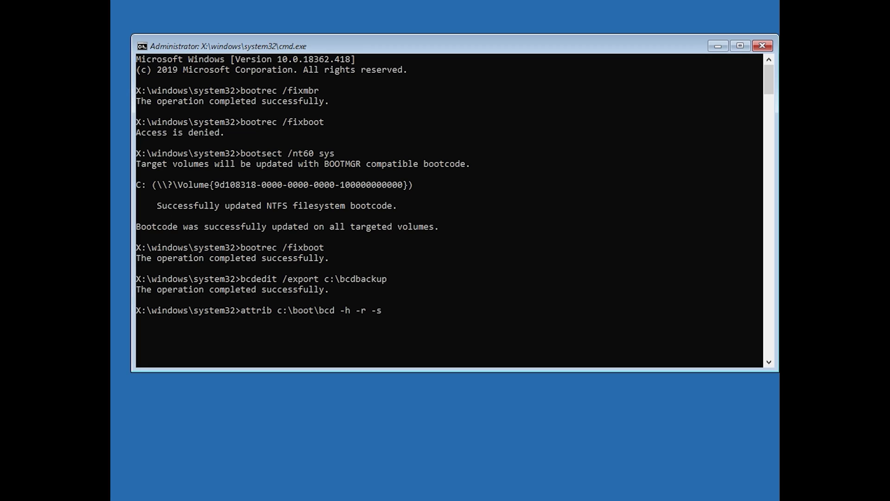
key(Return)
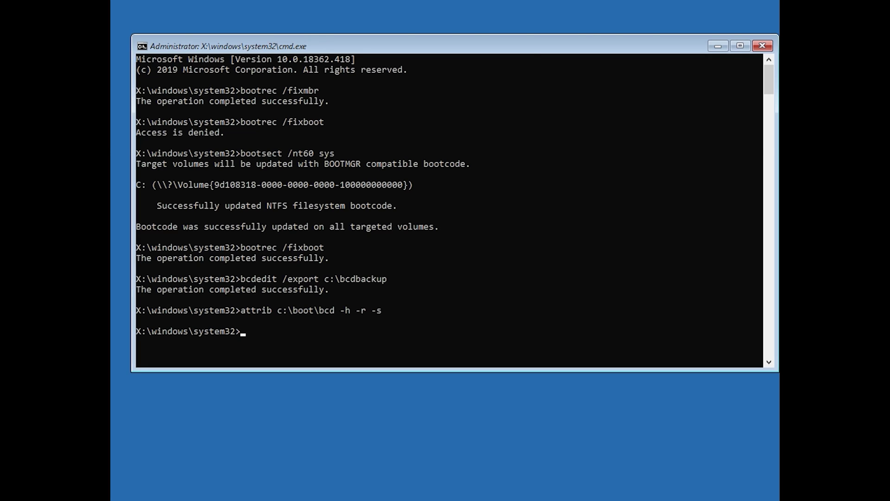
Rename the boot configuration file to bcd.old with ren c:\boot\bcd bcd.old.
text(ren)
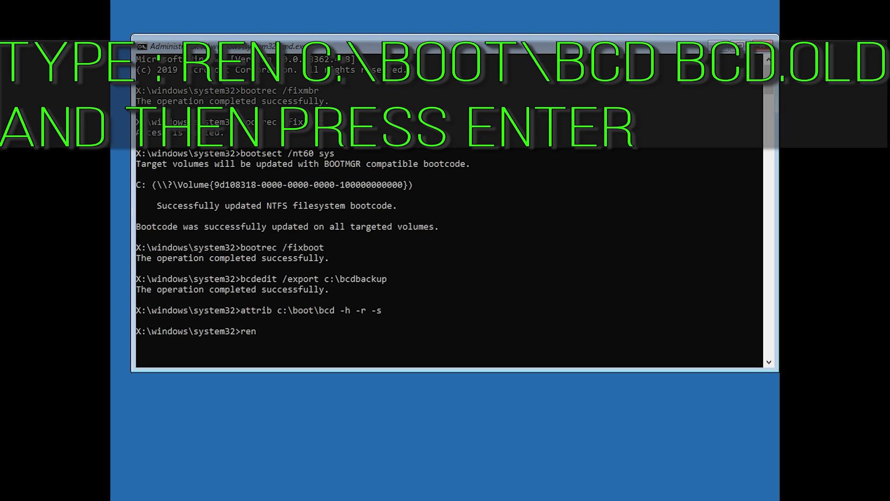
text( c)
text(:)
text(oot)
text()
text(cd)
text( bcd)
text(.old)
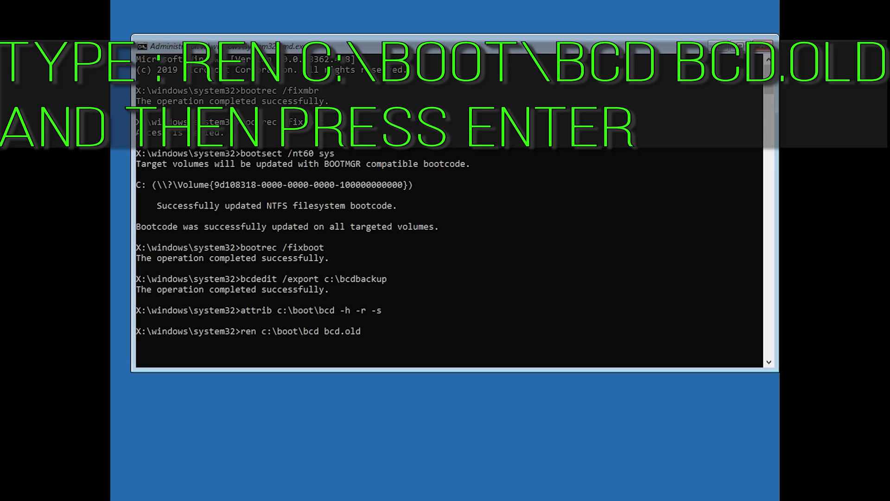
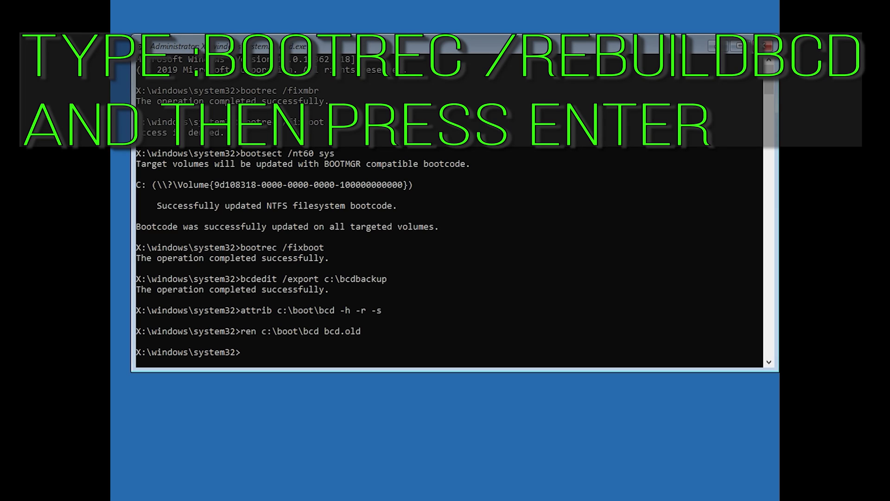
Rebuild the boot configuration with bootrec /rebuildbcd and answer y to add the D:\Windows installation to the boot list.
text(bootrec /rebuildbcd)
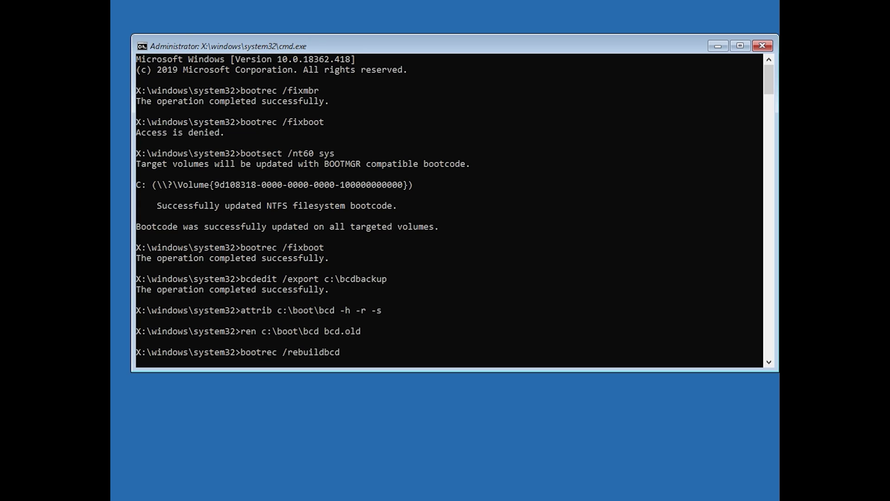
key(Return)
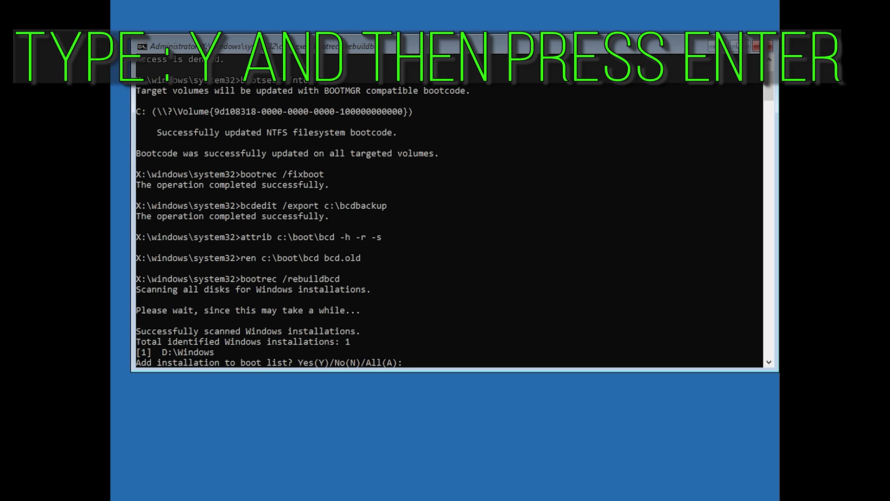
text(y)
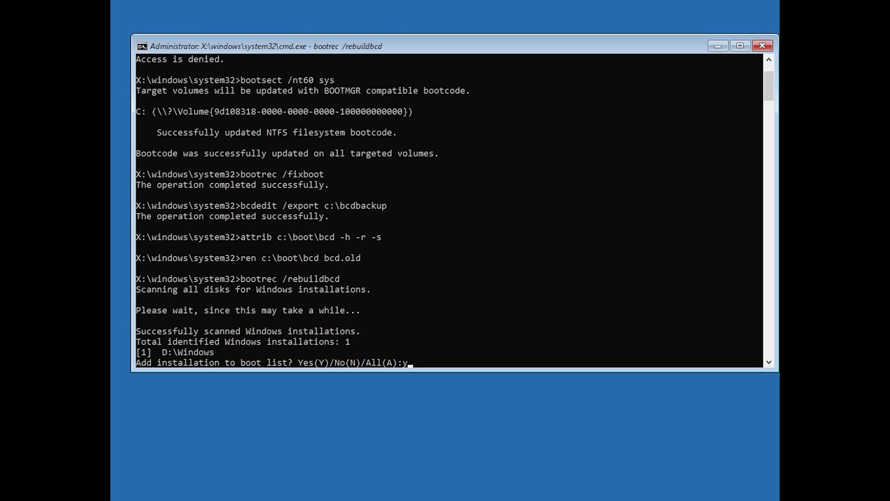
key(Return)
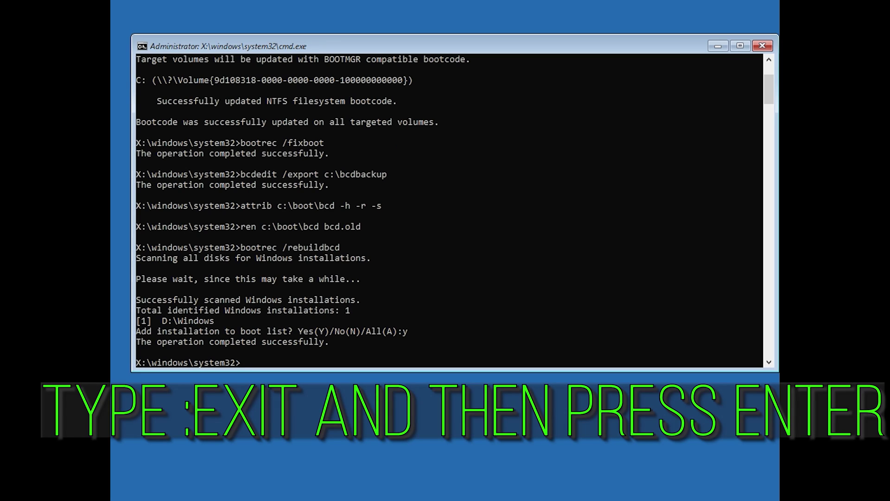
Close the command line with exit and continue to Windows 10 Pro.
text(exit)
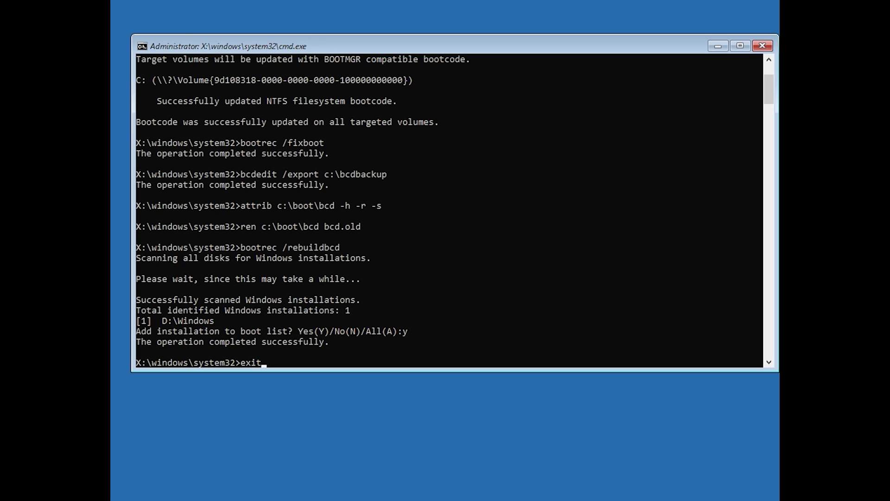
key(Return)
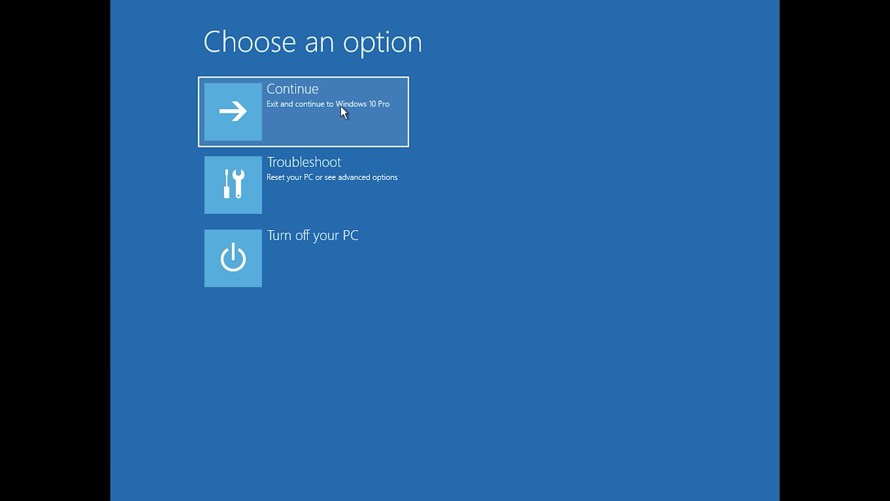
click(342, 106)
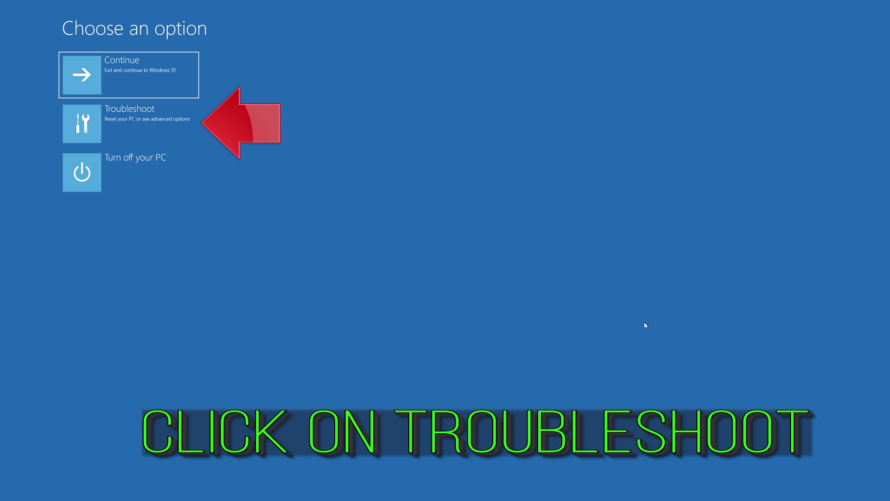
Open System Restore from the advanced troubleshooting options and continue with the listed account, leaving its password blank.
click(132, 132)
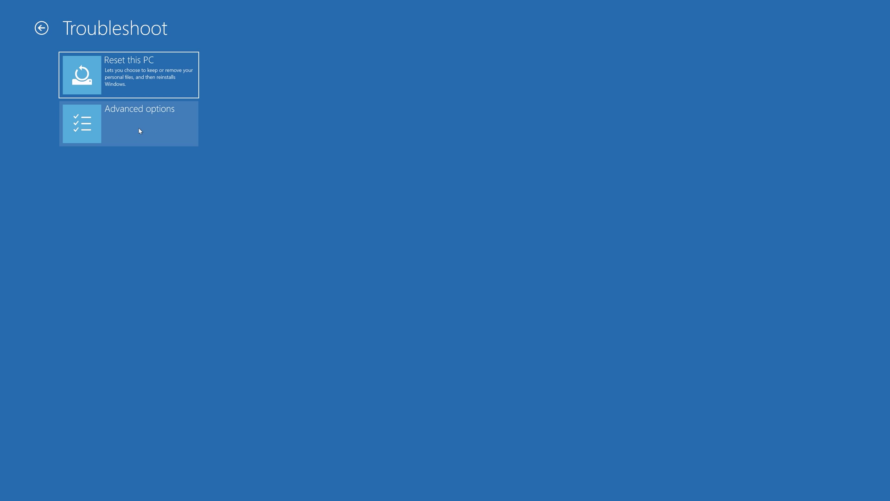
click(140, 131)
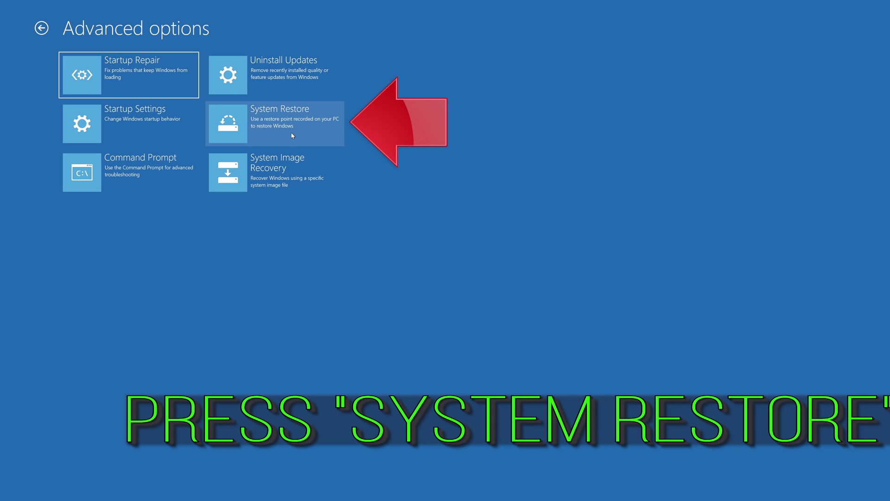
click(293, 135)
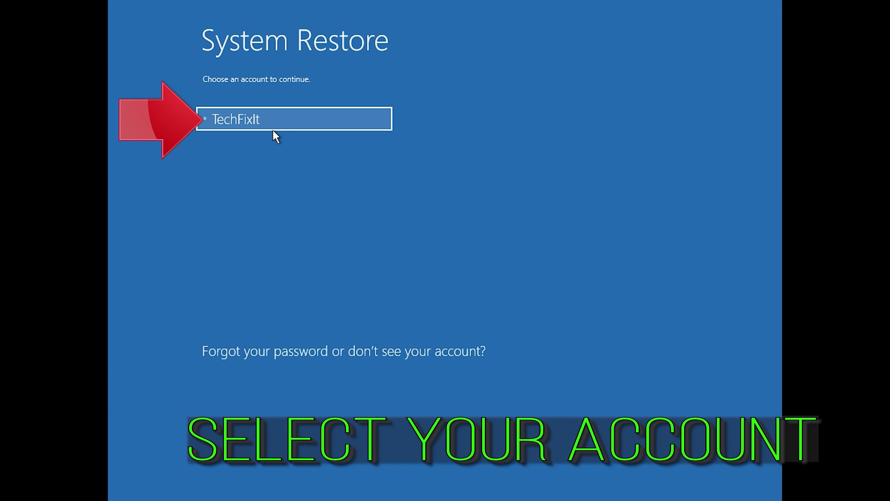
click(303, 119)
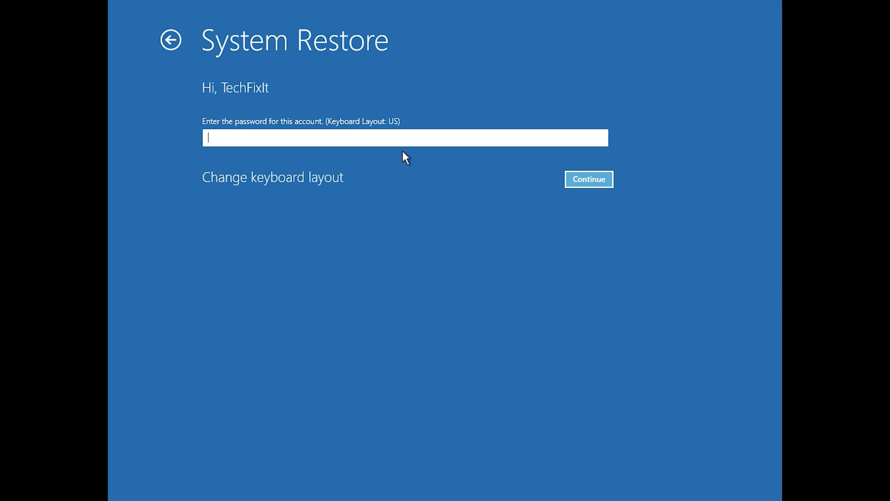
click(578, 180)
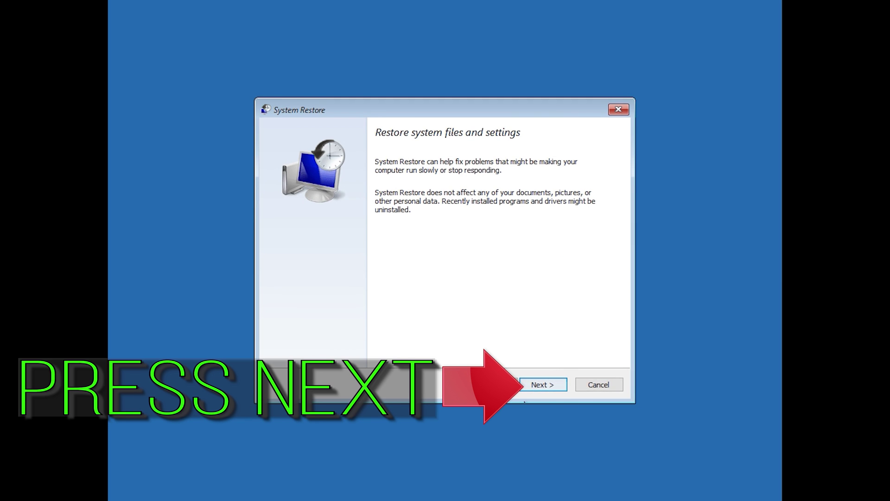
Restore the PC to the manual restore point of 1/10/2020 12:21:42 AM and confirm that System Restore may start.
click(544, 385)
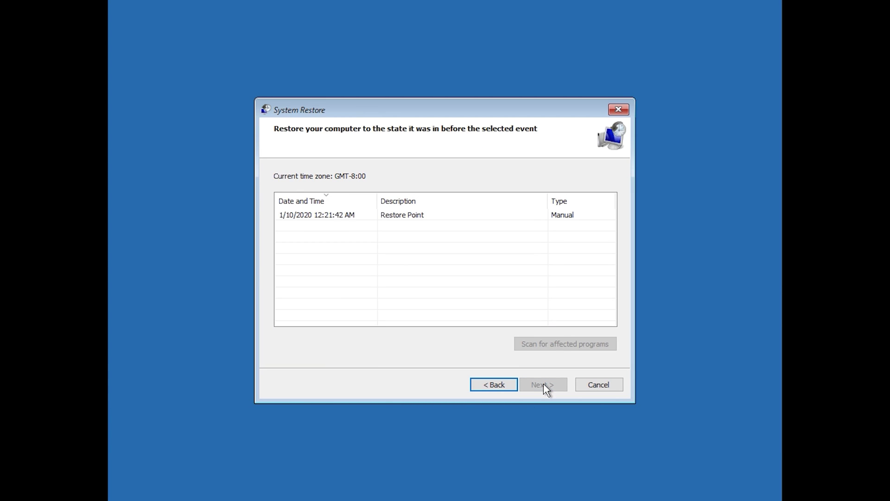
click(320, 216)
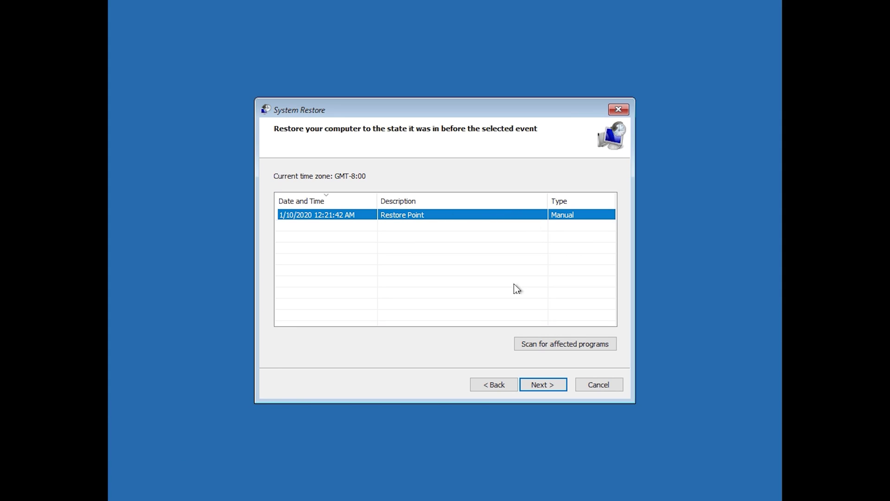
click(549, 394)
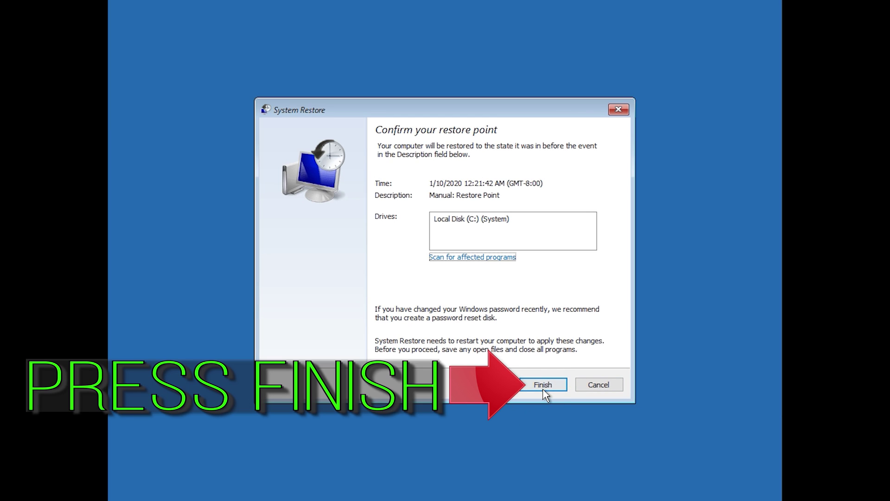
click(545, 389)
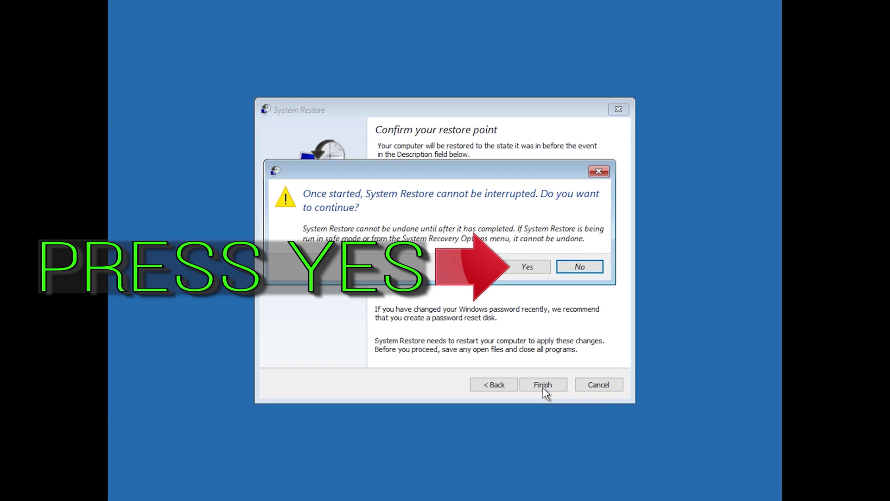
click(525, 269)
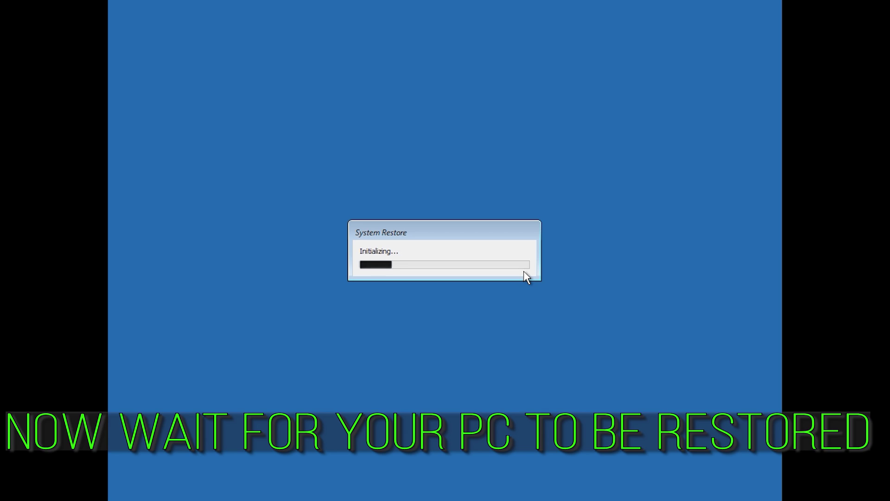
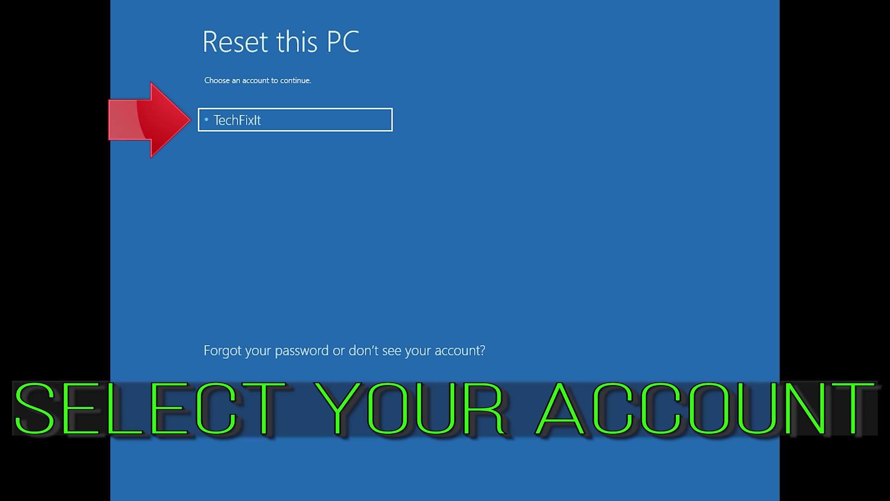
Choose the listed account with a blank password and start the PC reset that keeps personal files.
click(333, 116)
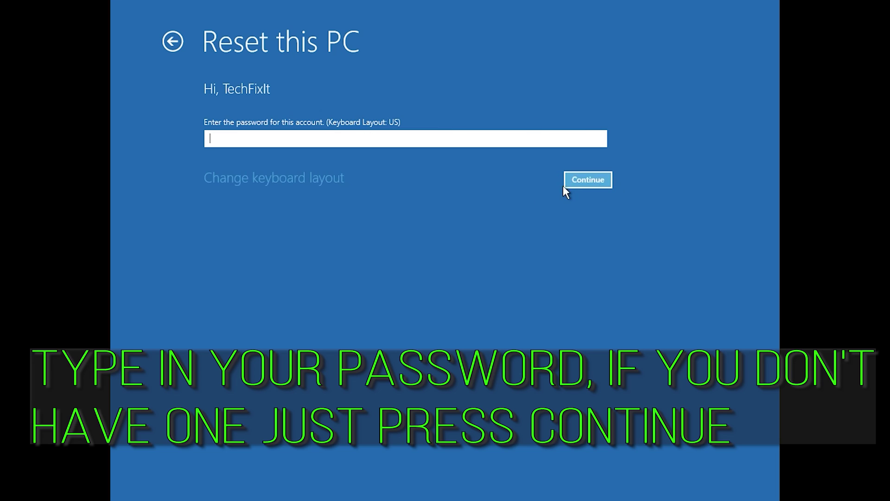
click(581, 182)
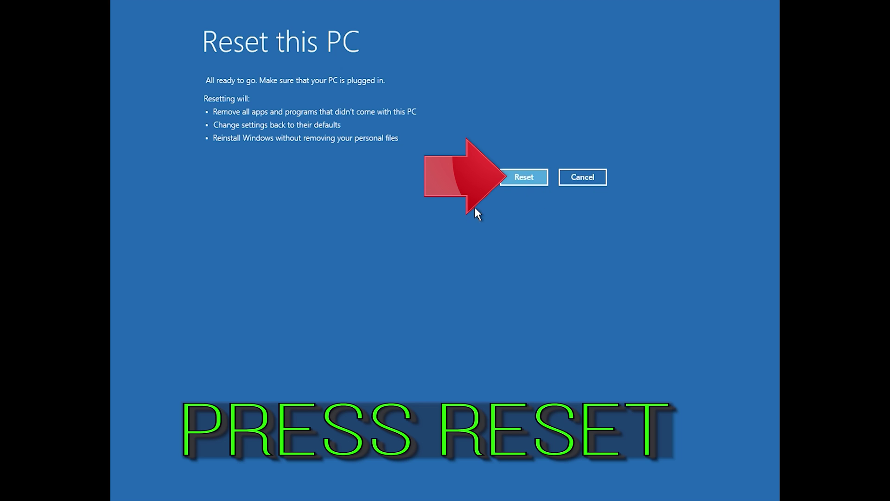
click(529, 178)
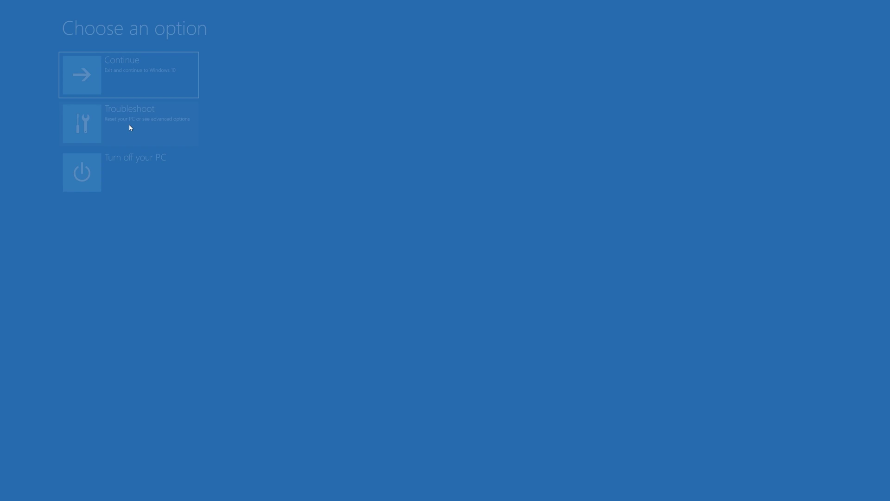
Open Command Prompt from the advanced troubleshooting options and choose the listed account.
click(129, 125)
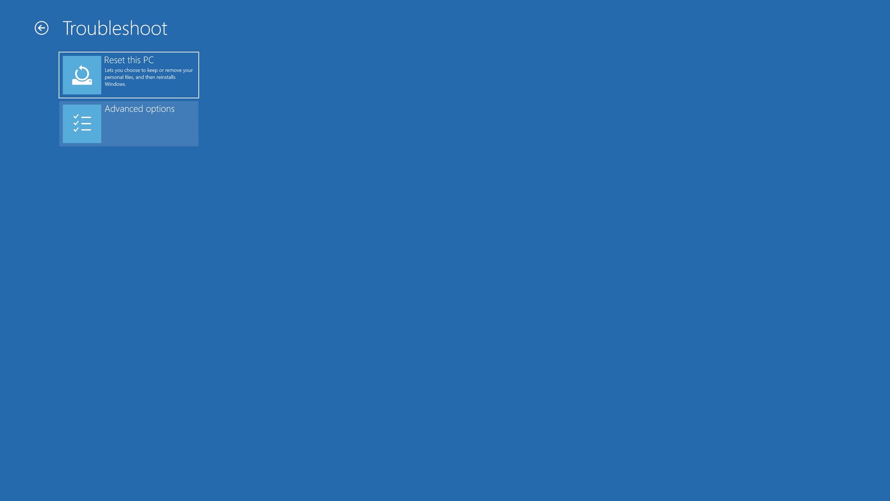
click(144, 129)
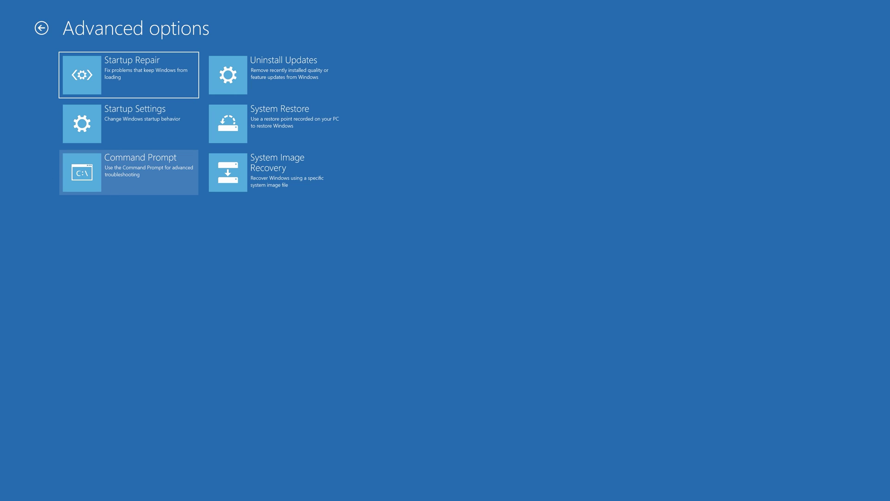
click(168, 178)
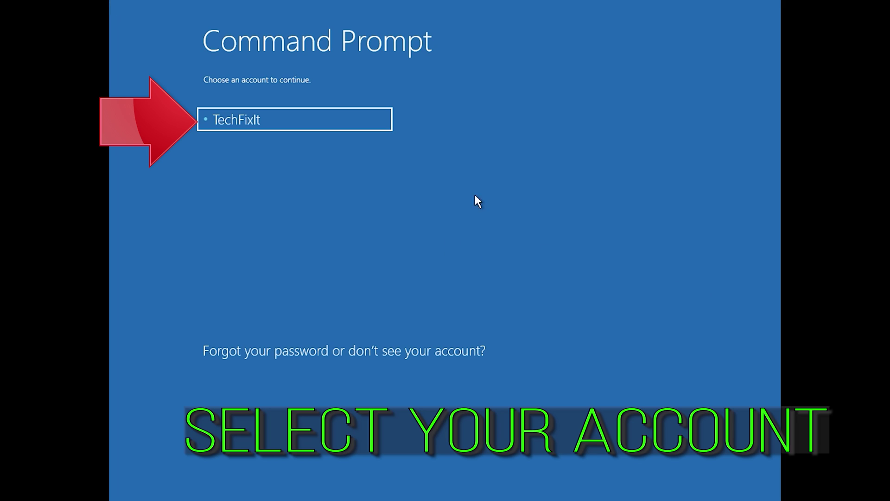
click(359, 128)
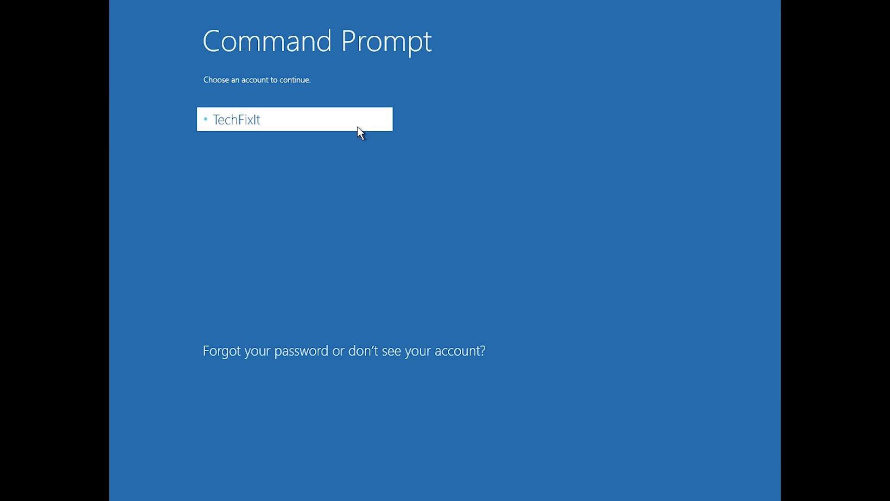
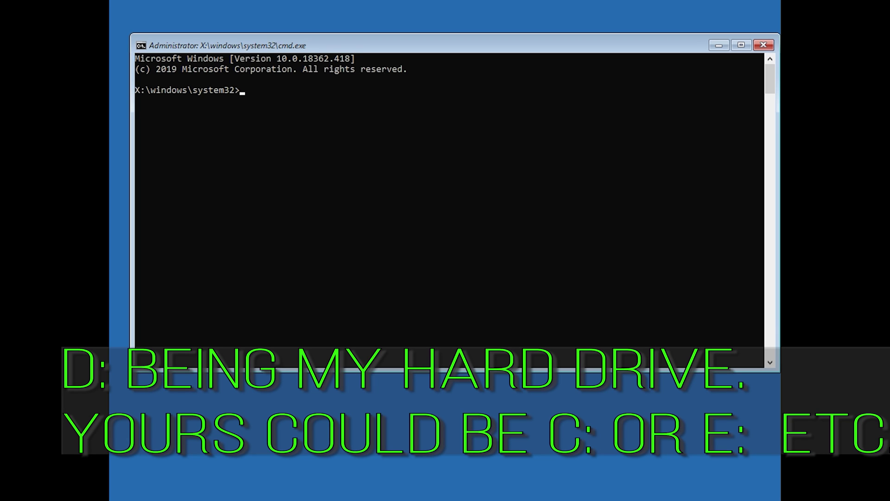
Check and repair the C: drive with chkdsk /f c: and close the command line with exit.
text(chkdsk)
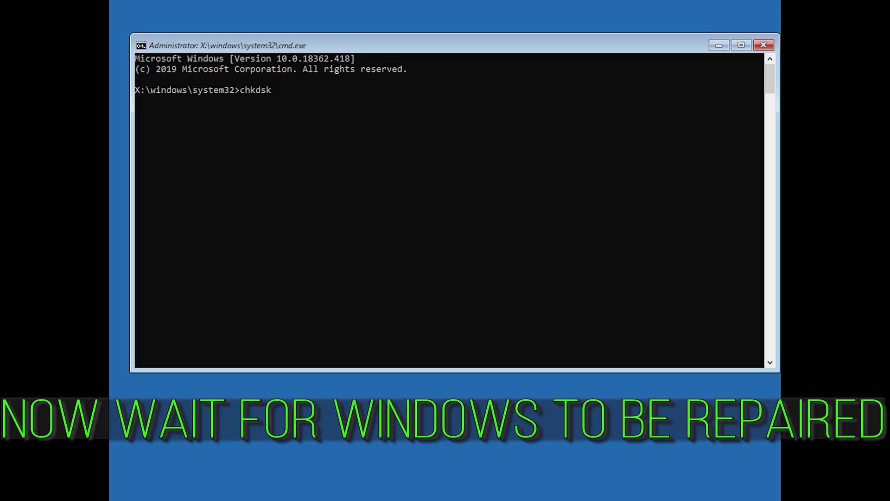
text(/)
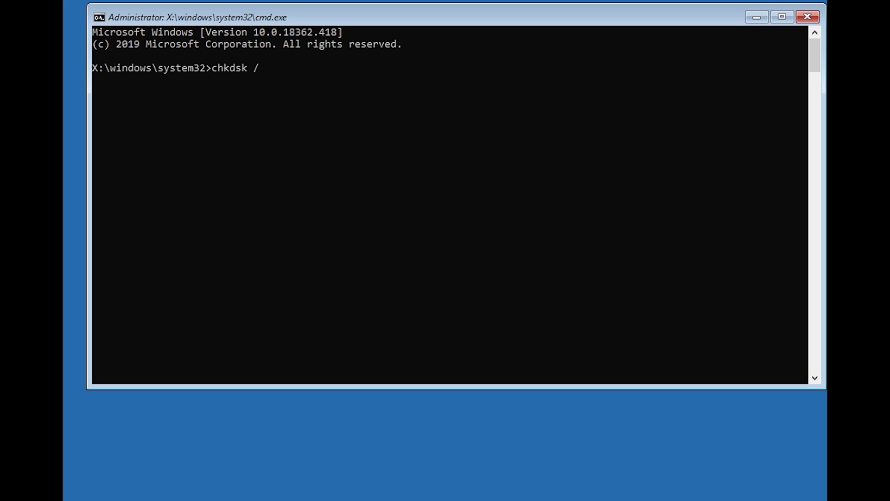
text(f c:)
key(Return)
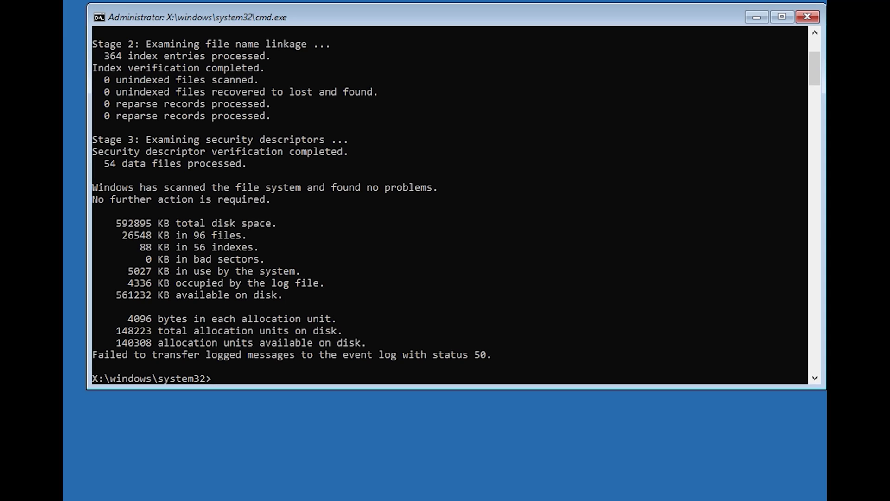
text(exit)
key(Return)
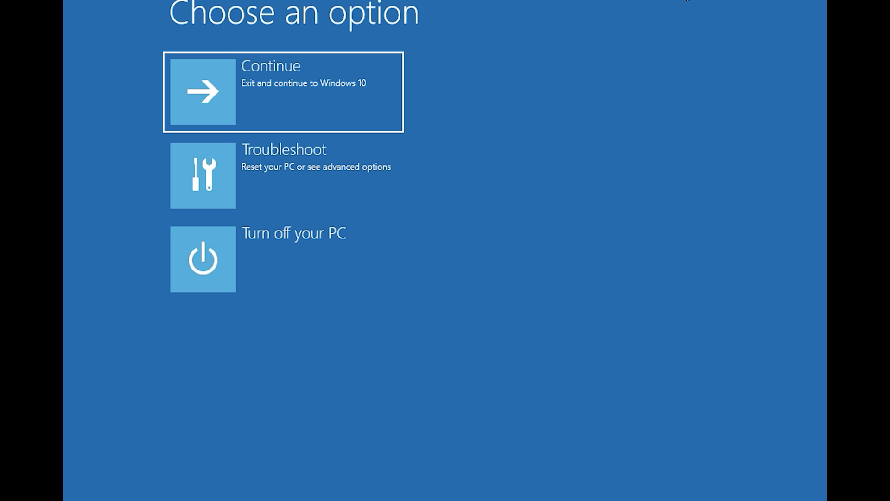
Reopen Command Prompt from the advanced troubleshooting options.
click(224, 198)
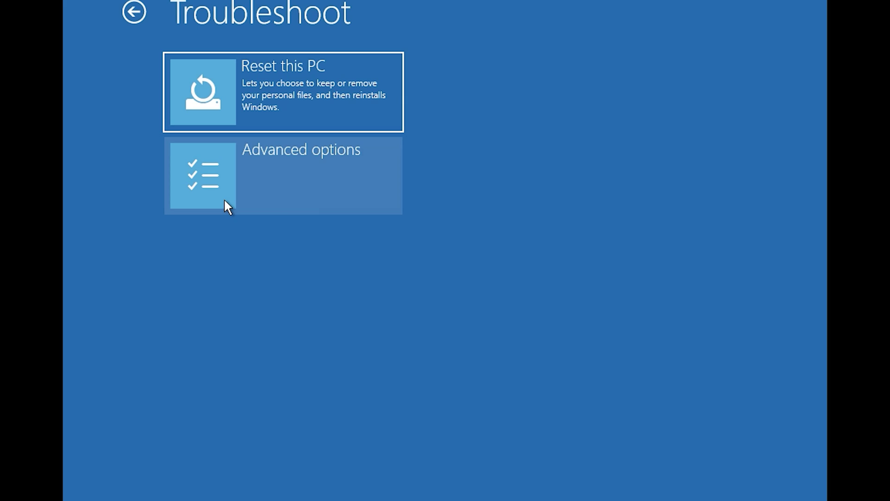
click(224, 198)
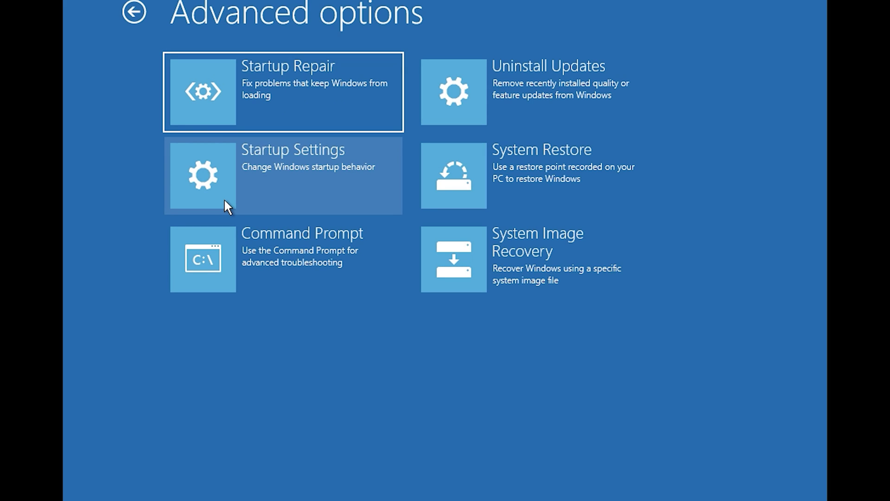
click(252, 244)
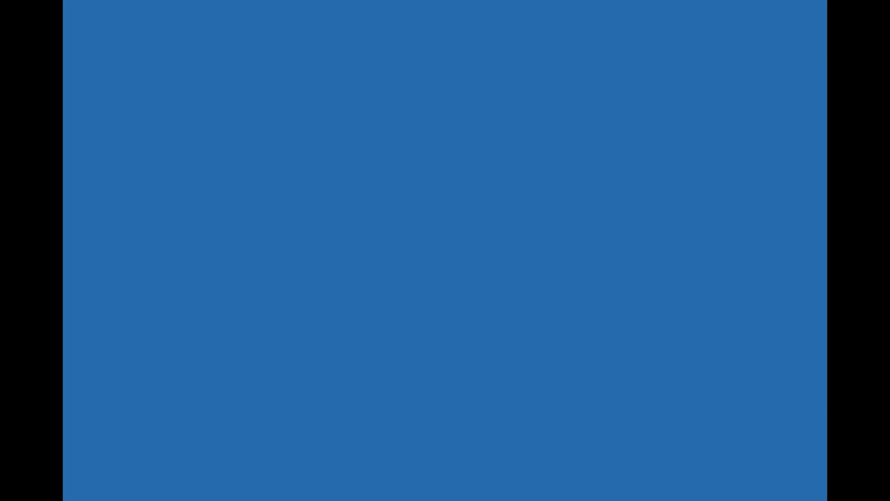
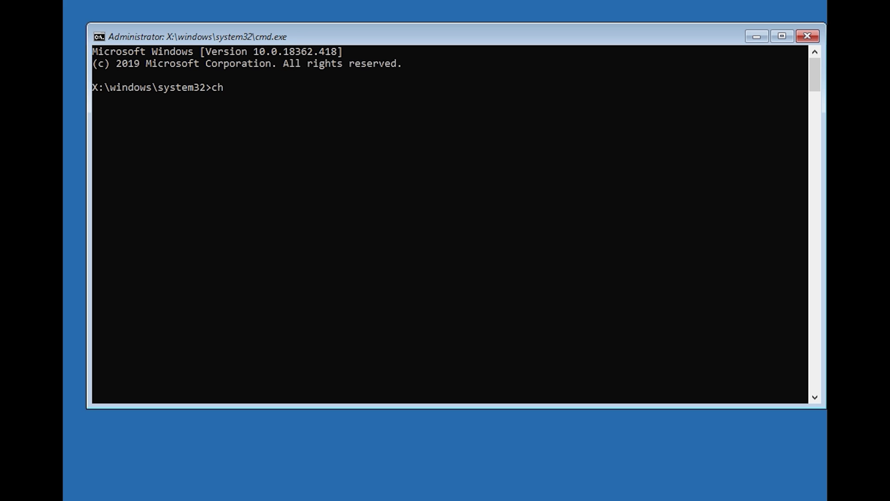
Check and repair the D: drive with chkdsk /f d:.
text(ck)
text(dsk)
key(BackSpace)
key(BackSpace)
key(BackSpace)
key(BackSpace)
key(BackSpace)
key(BackSpace)
key(BackSpace)
text(chkdsk)
text(/f)
text(d:)
key(Return)
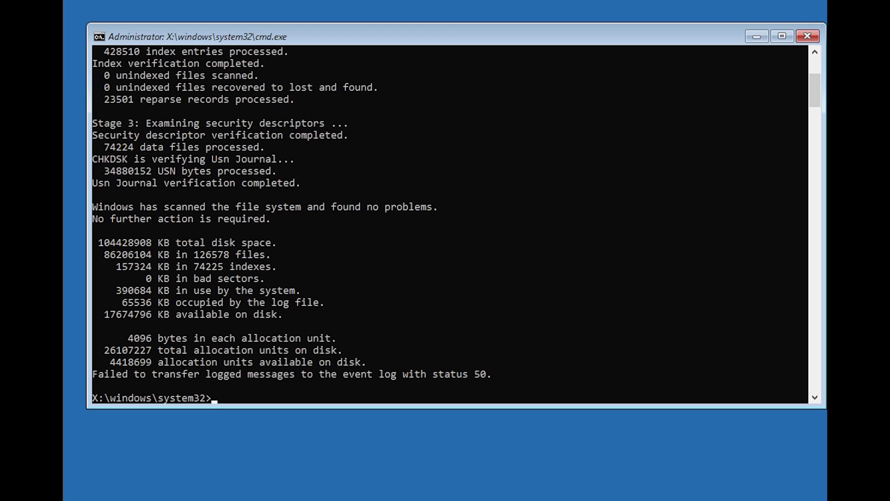
Close the command line with exit and continue to Windows 10.
text(exit)
key(Return)
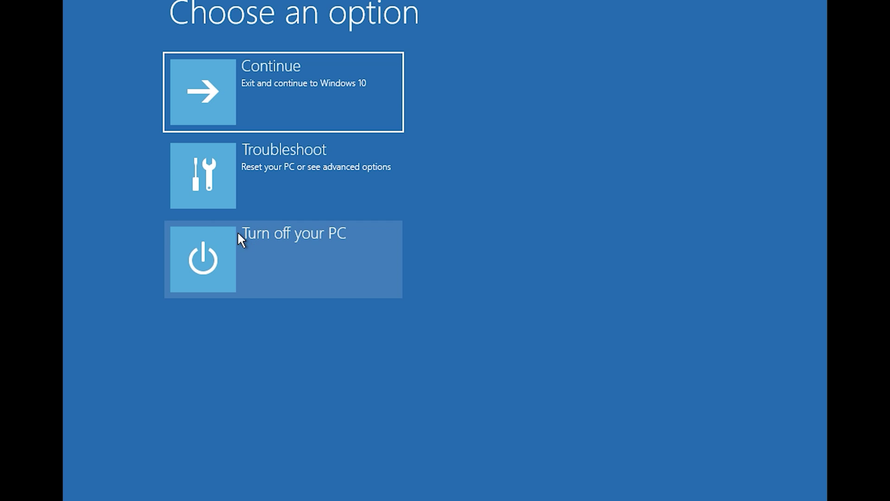
click(226, 105)
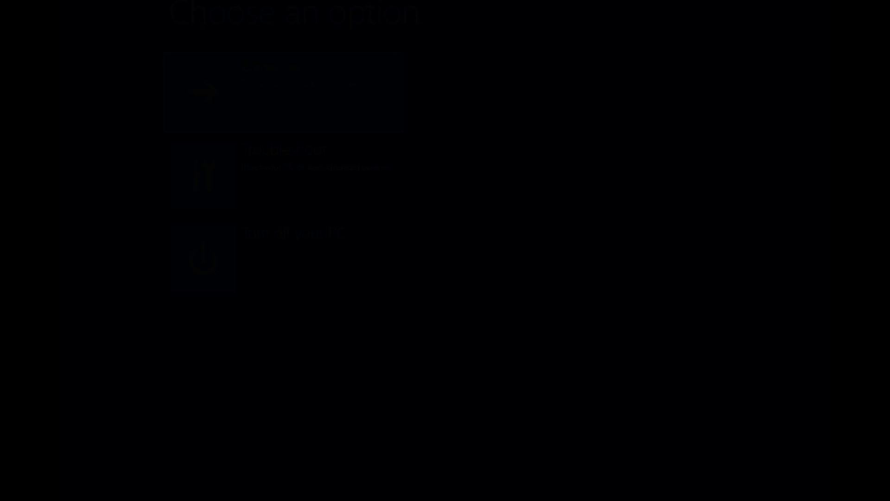